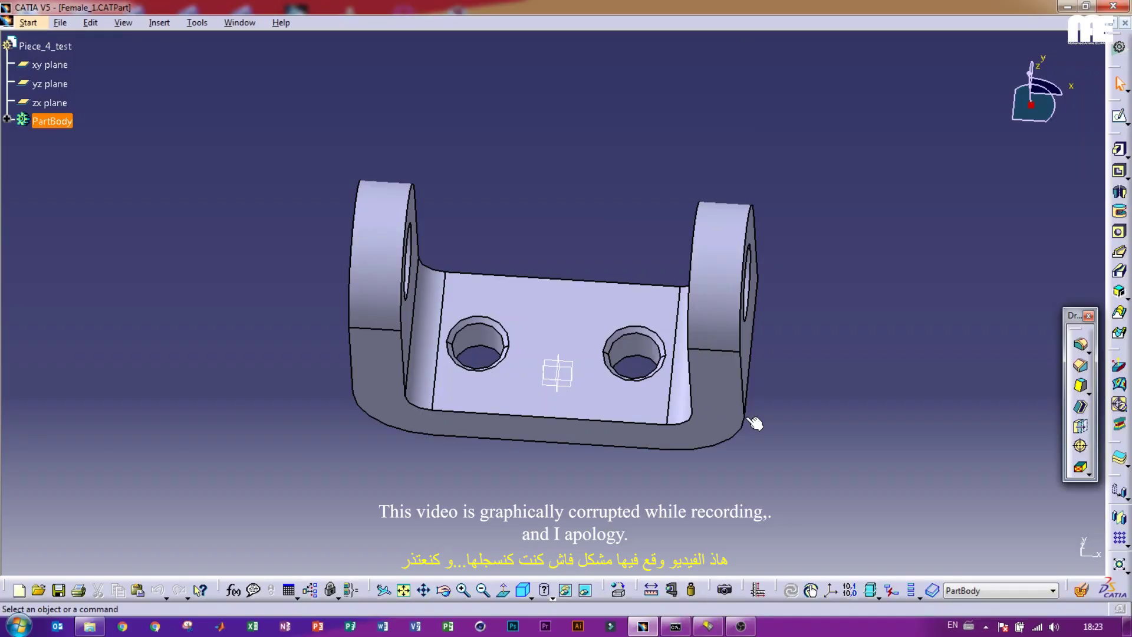
# Step: Orbit the hinge bracket in CATIA V5 to view it from several sides
pyautogui.click(446, 444)
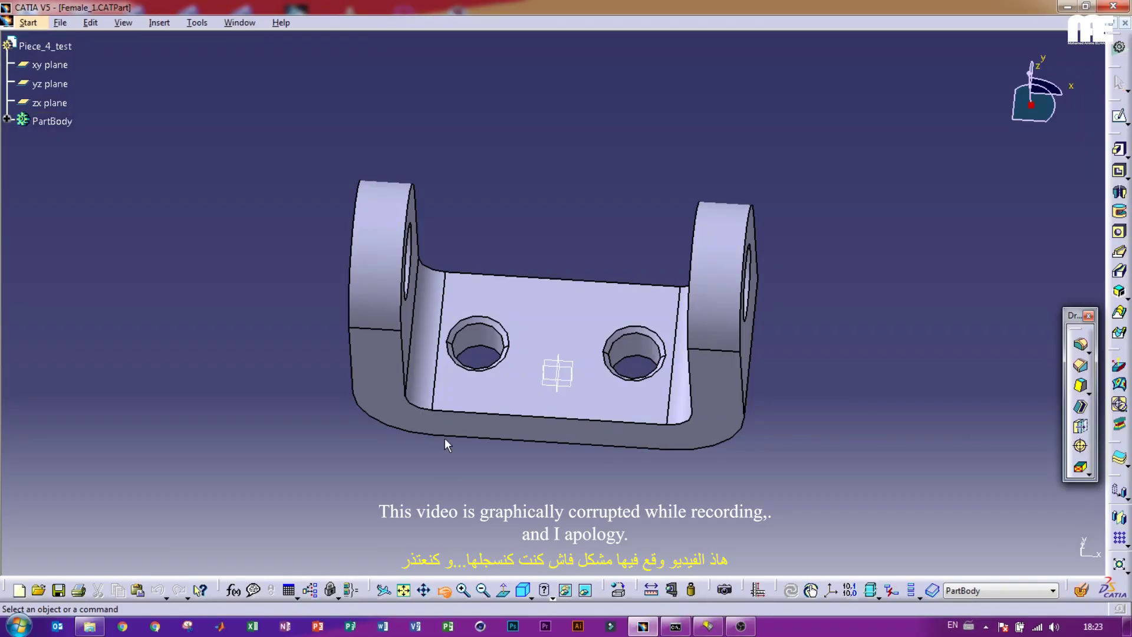
pyautogui.moveTo(445, 438); pyautogui.dragTo(796, 304, button='middle')
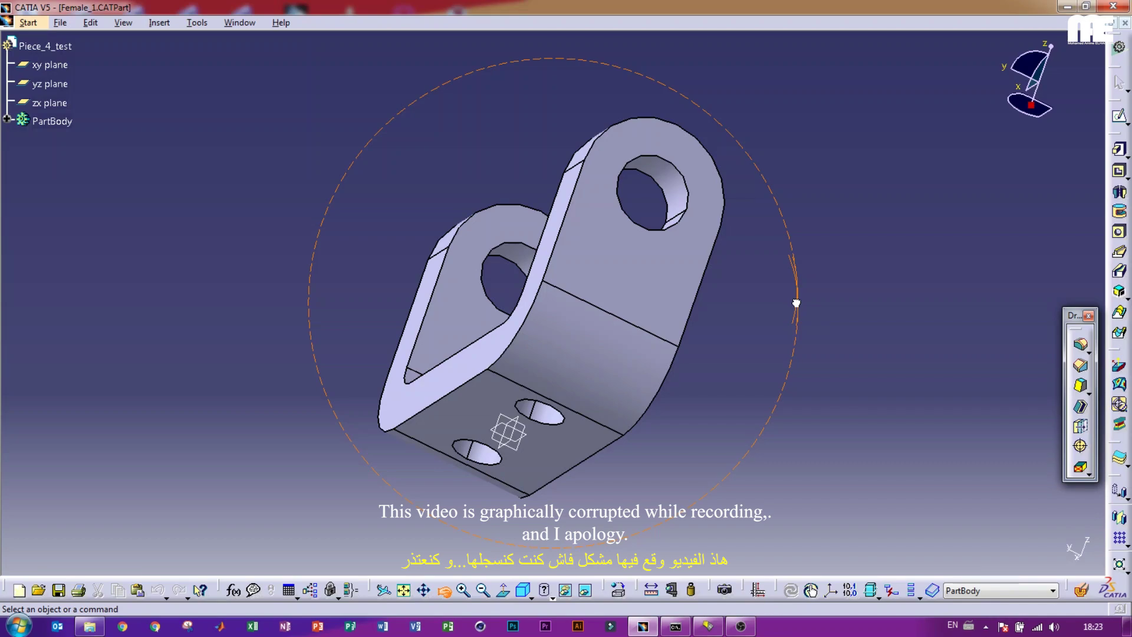
pyautogui.moveTo(797, 303); pyautogui.dragTo(510, 376, button='middle')
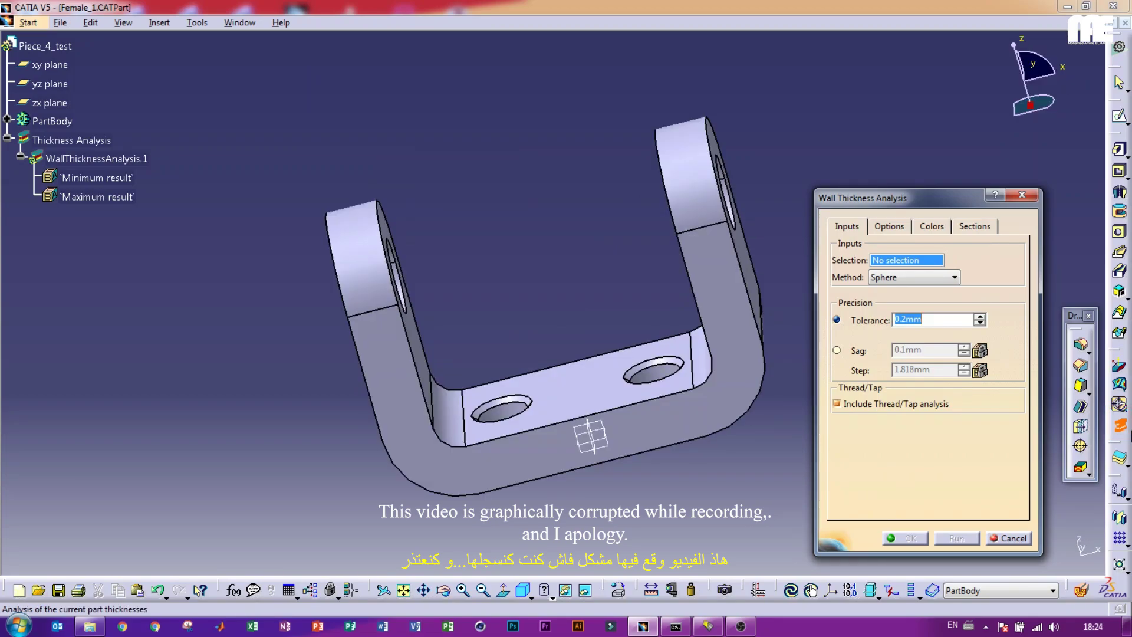
# Step: Use PartBody as the wall thickness input and rotate to inspect the roughly 10mm walls
pyautogui.click(639, 417)
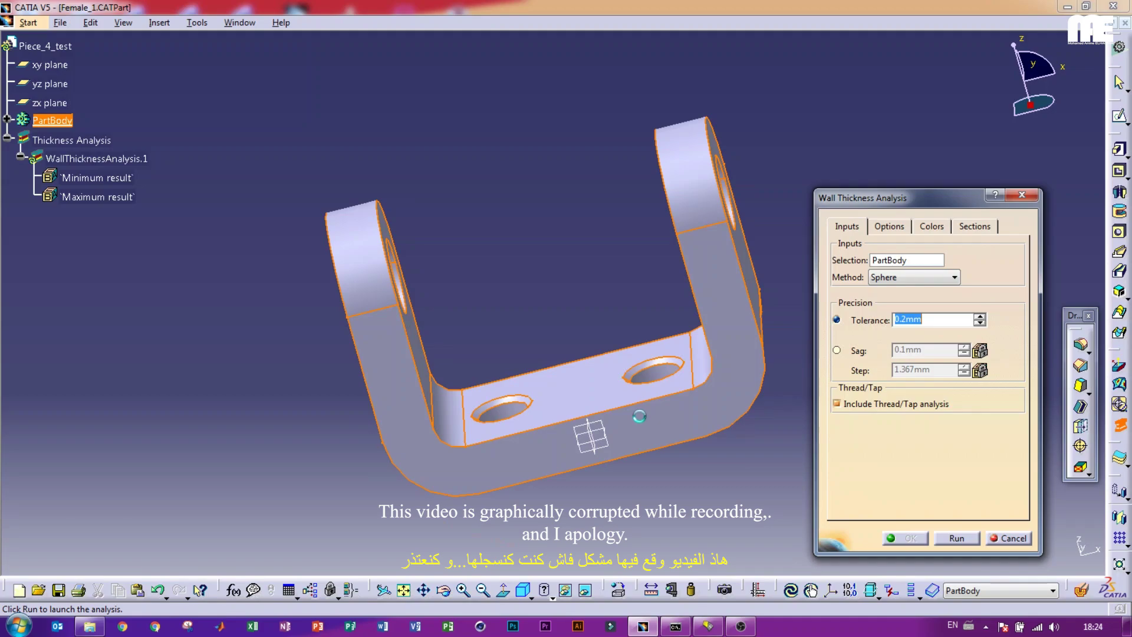
pyautogui.moveTo(639, 416); pyautogui.dragTo(621, 358, button='middle')
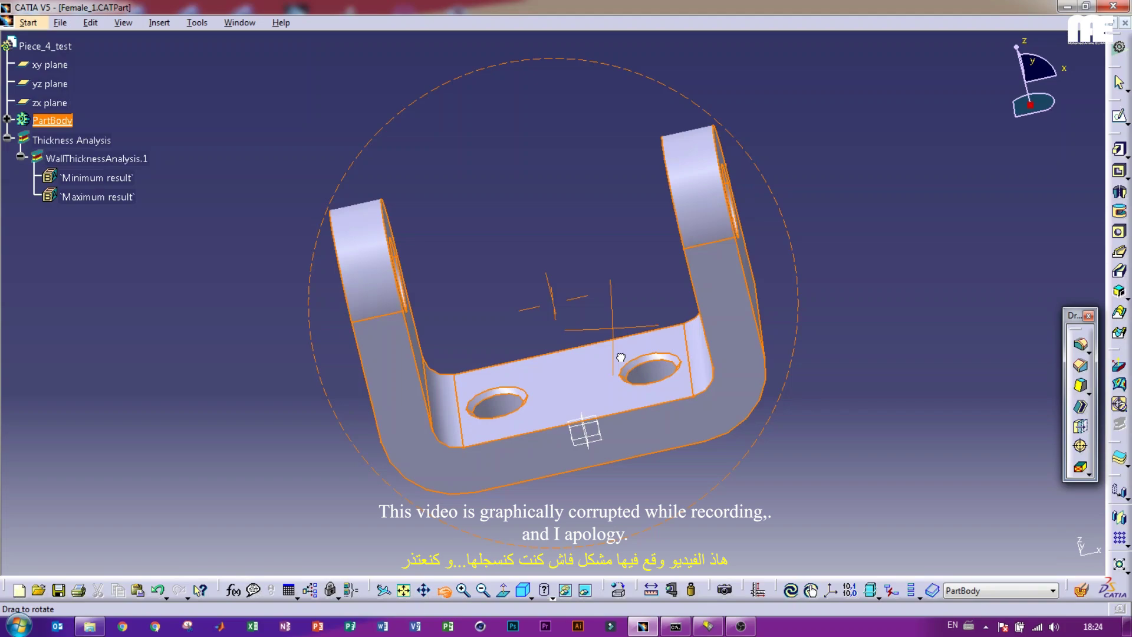
pyautogui.moveTo(621, 357); pyautogui.dragTo(559, 340, button='middle')
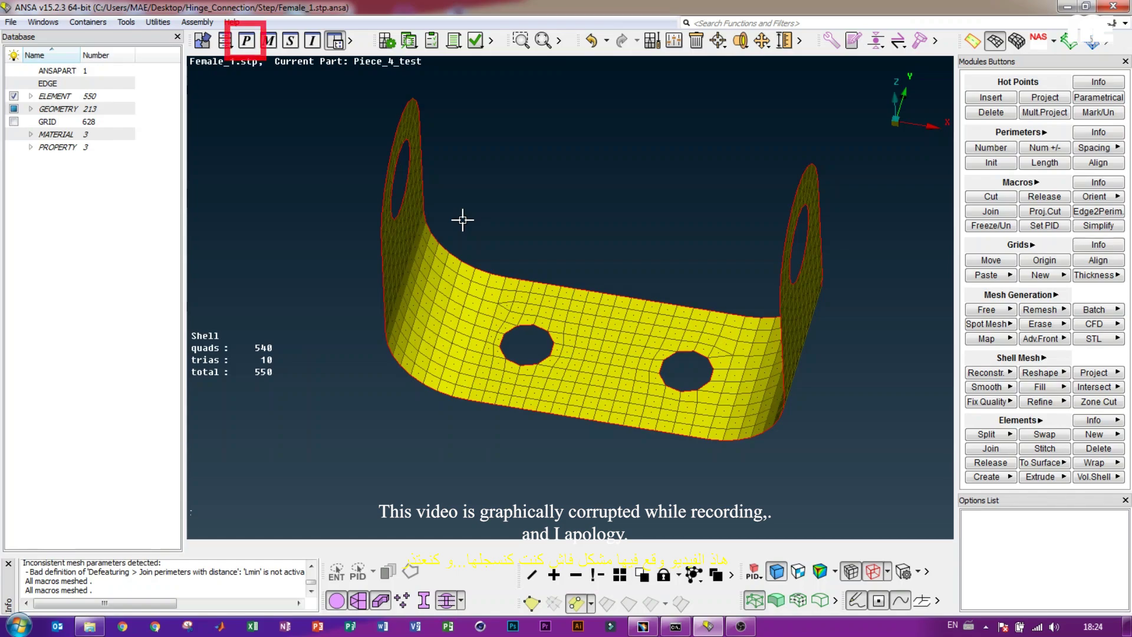
pyautogui.click(253, 44)
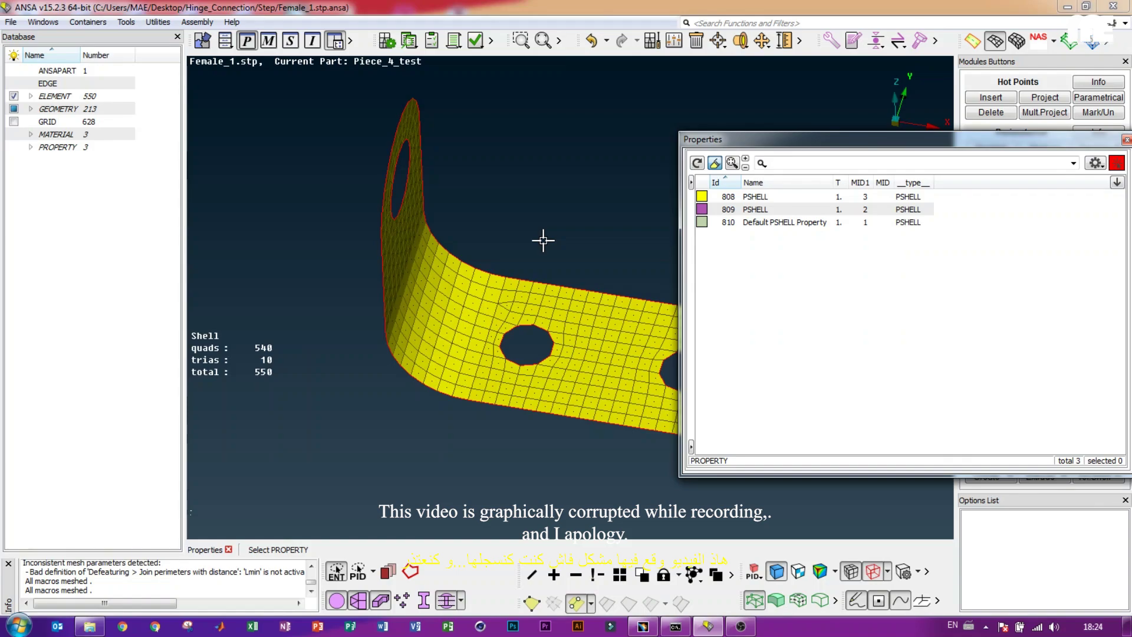
pyautogui.press('Escape')
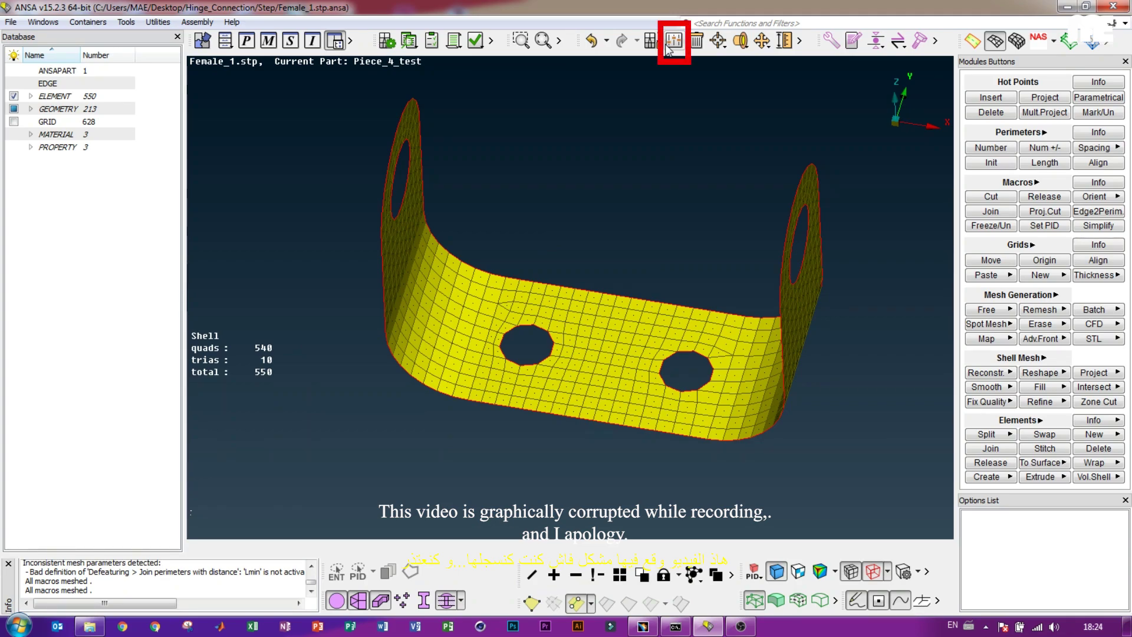
# Step: Enable 3D shell thickness display in Presentation Parameters and fit the bracket mesh in view
pyautogui.click(668, 47)
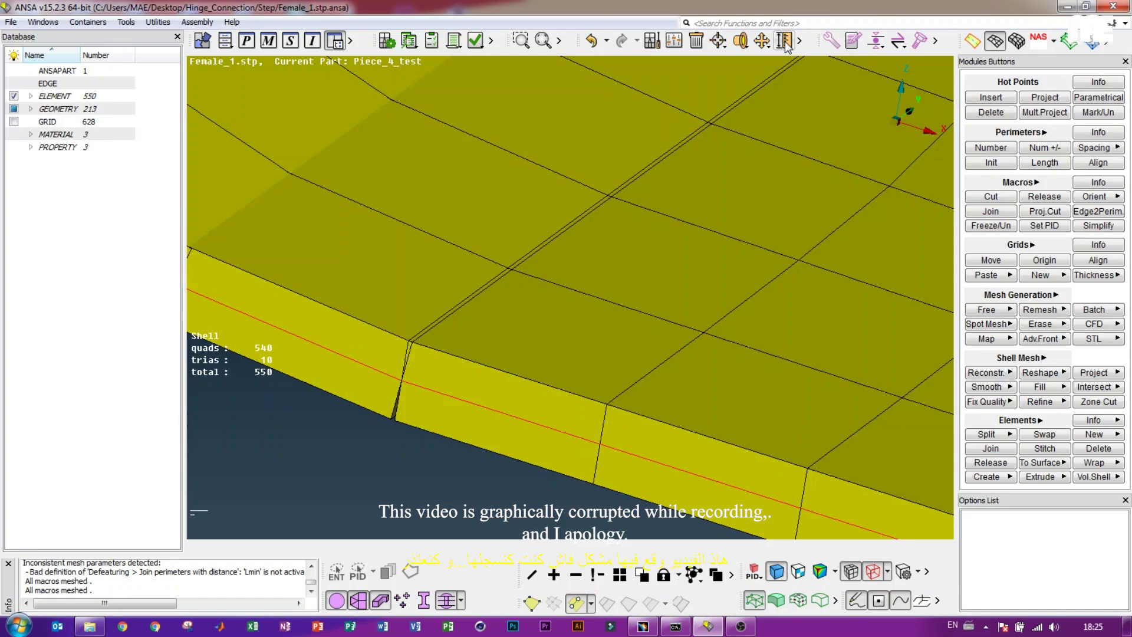
pyautogui.click(248, 41)
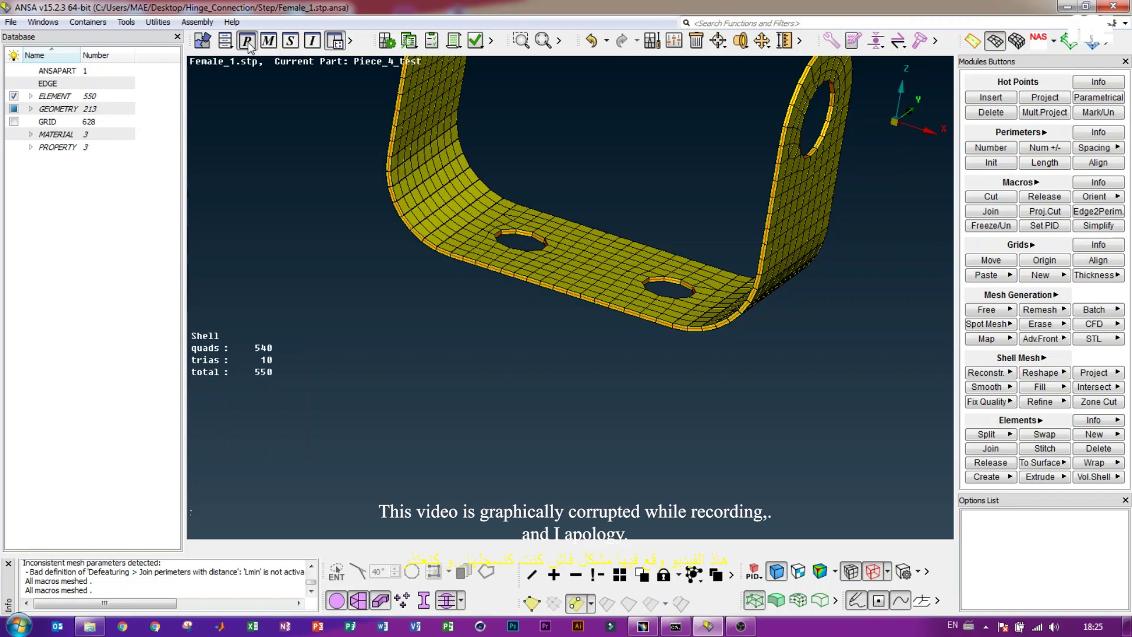
# Step: Bring up the Properties list to inspect PSHELL 808's elements and thickness
pyautogui.click(248, 41)
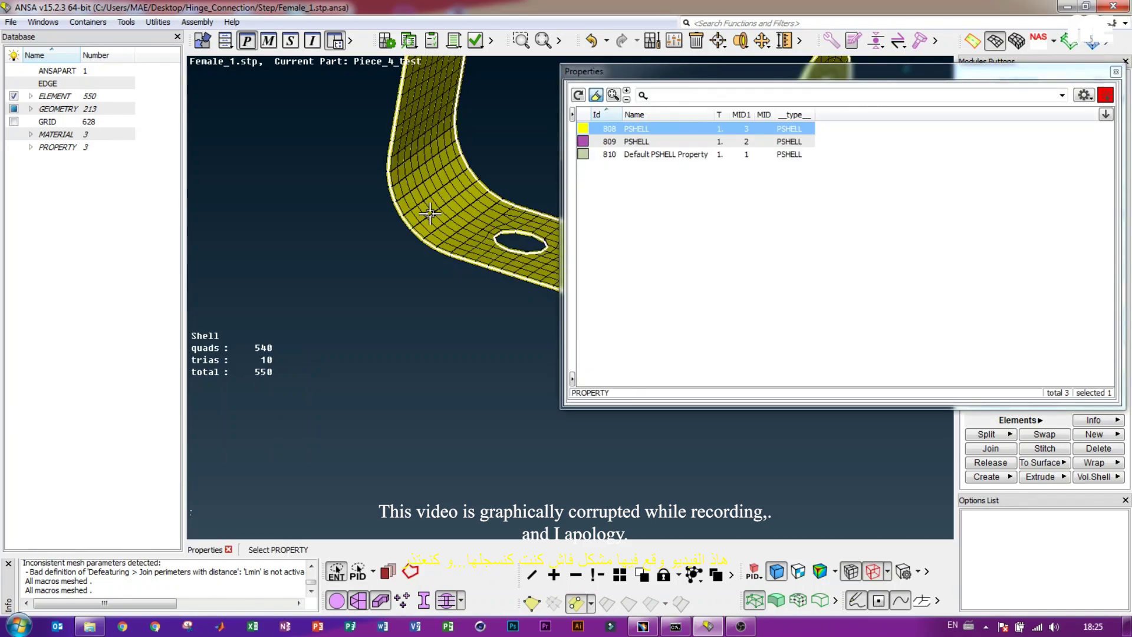